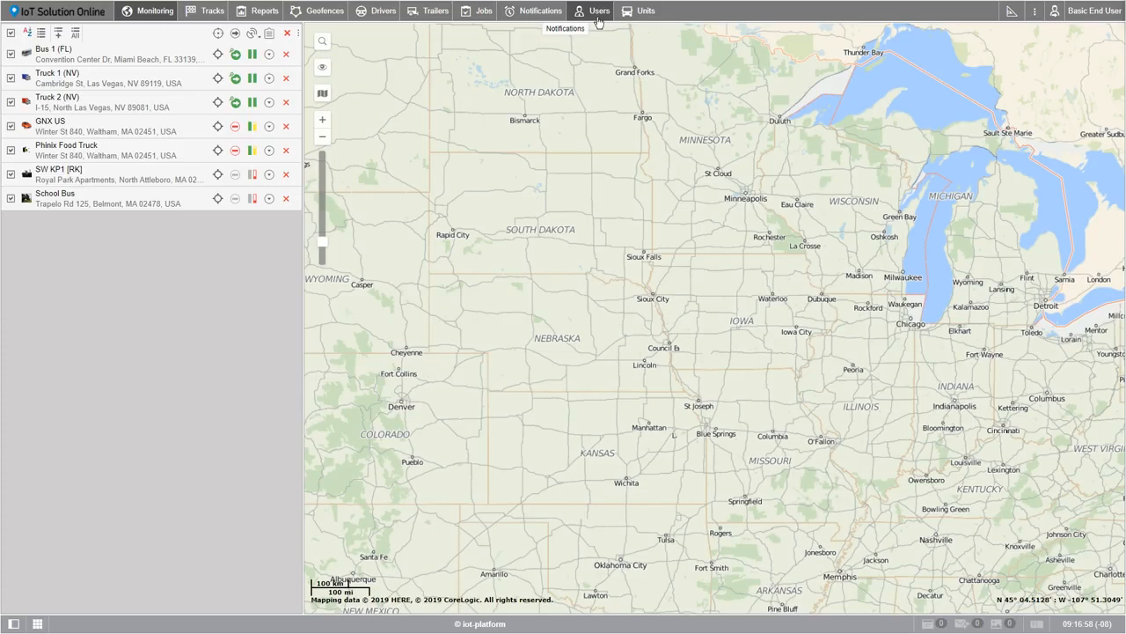
Start creating a new user in the users list and enter the user's e-mail address as the name
{"action": "left_click", "coordinate": [597, 21]}
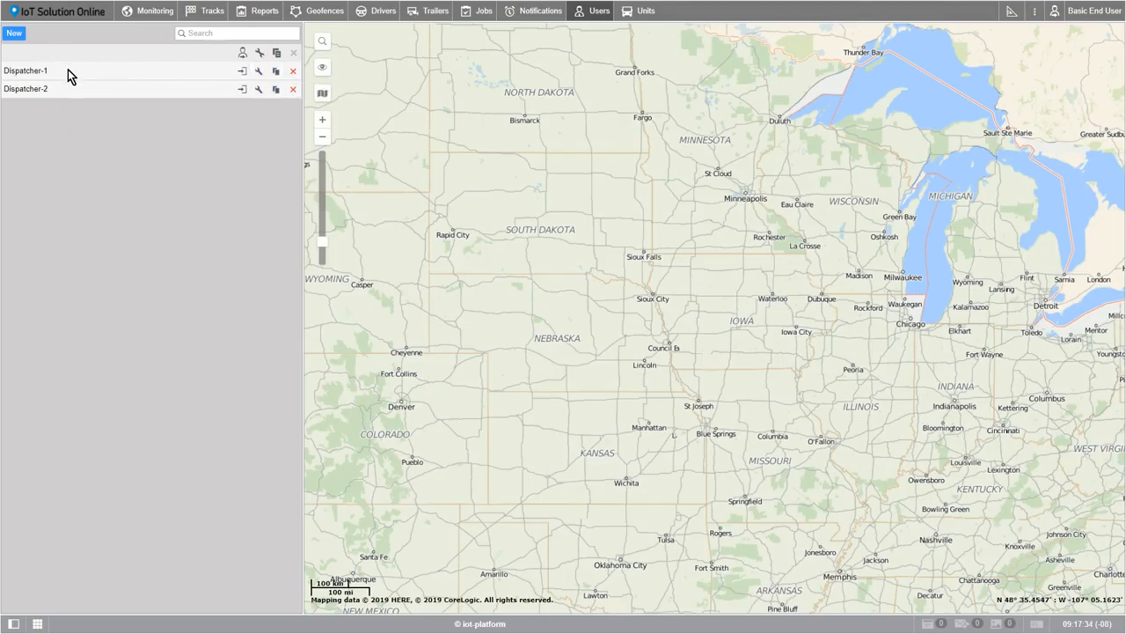
{"action": "left_click", "coordinate": [14, 35]}
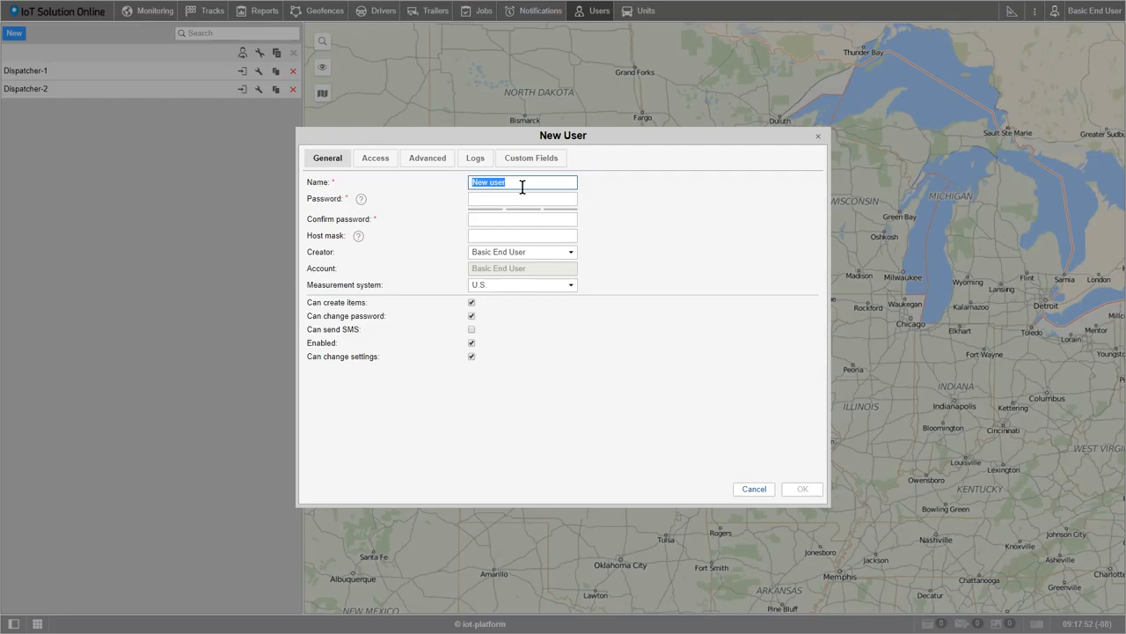
{"action": "type", "text": "basic@user.com"}
{"action": "key", "text": "Tab"}
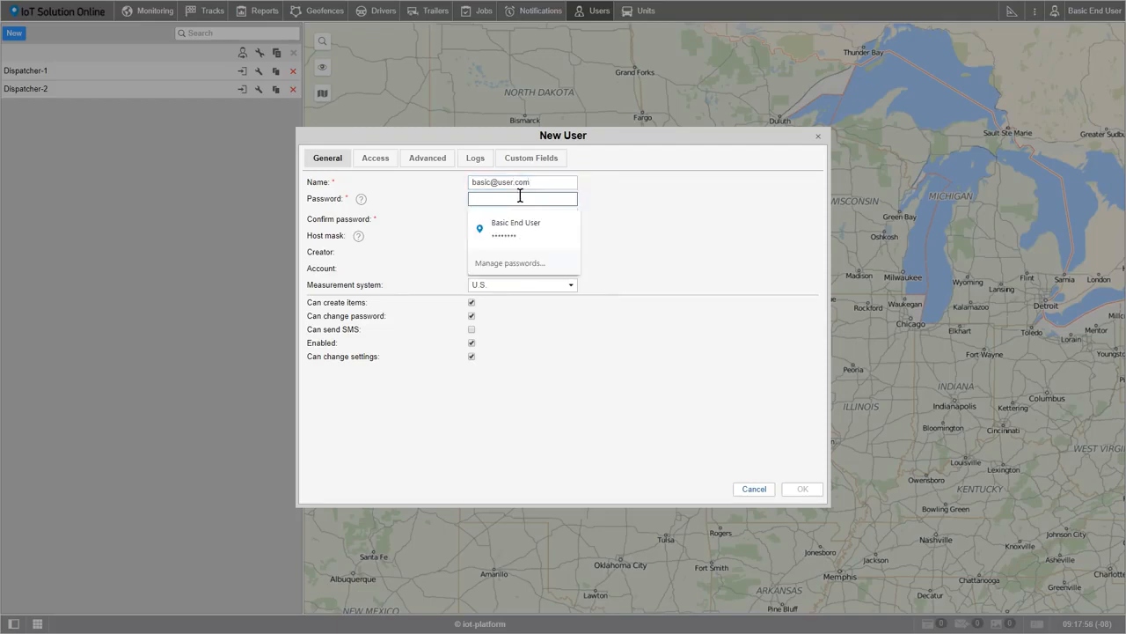
Enter the new user's password and repeat it in the password confirmation
{"action": "key", "text": "ctrl+v"}
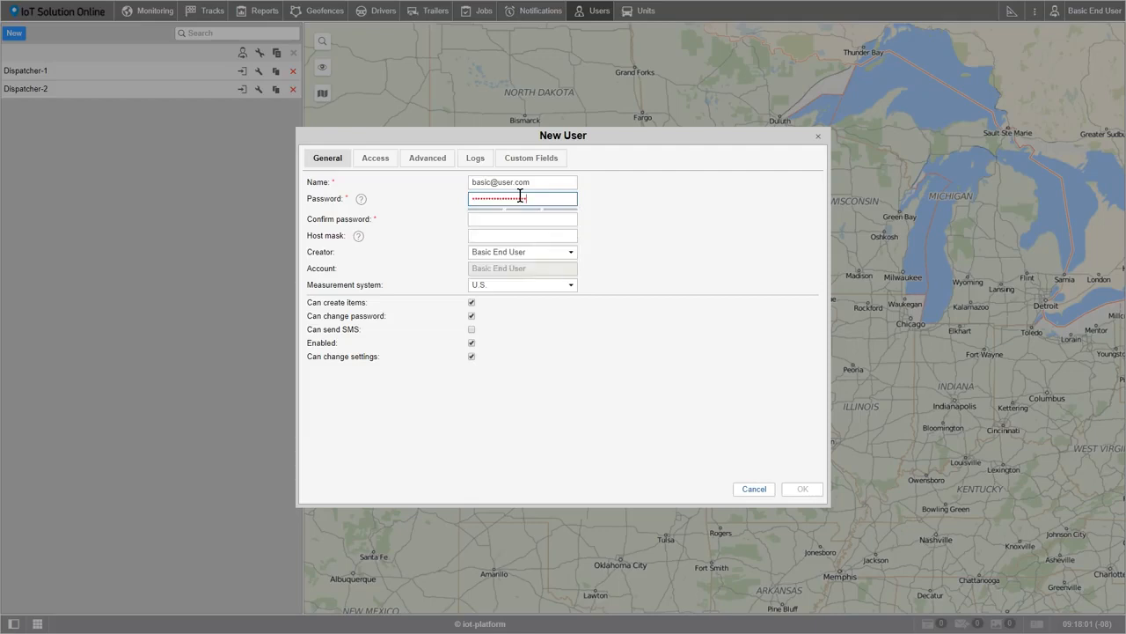
{"action": "left_click", "coordinate": [522, 219]}
{"action": "key", "text": "ctrl+v"}
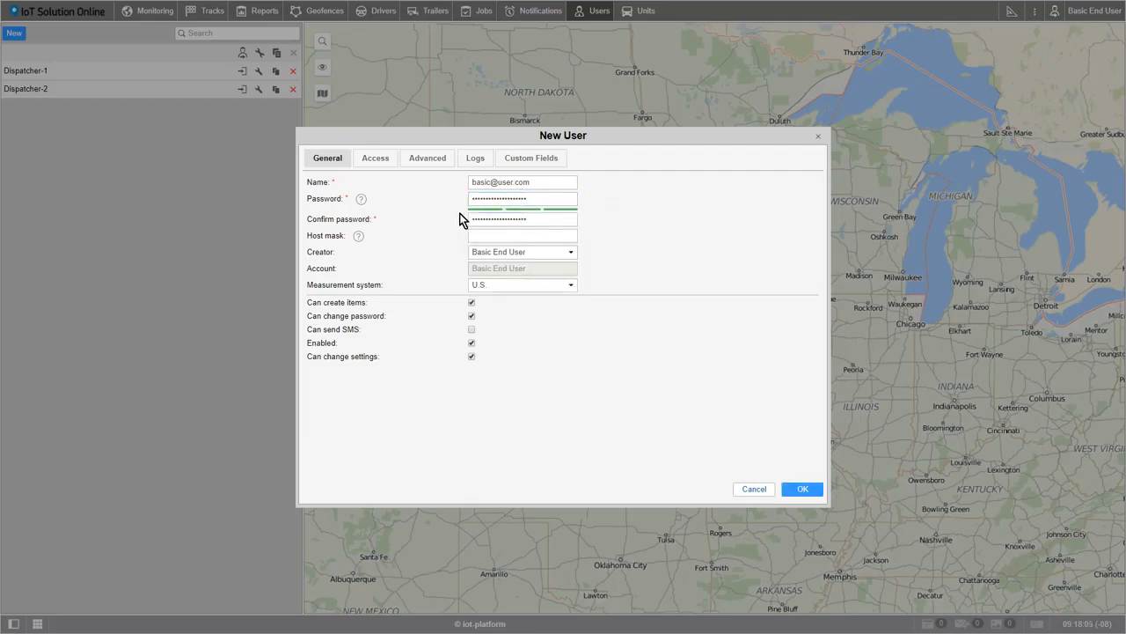
Set the new user's creator to Dispatcher-2 and the measurement system to U.S
{"action": "mouse_move", "coordinate": [360, 199]}
{"action": "mouse_move", "coordinate": [359, 238]}
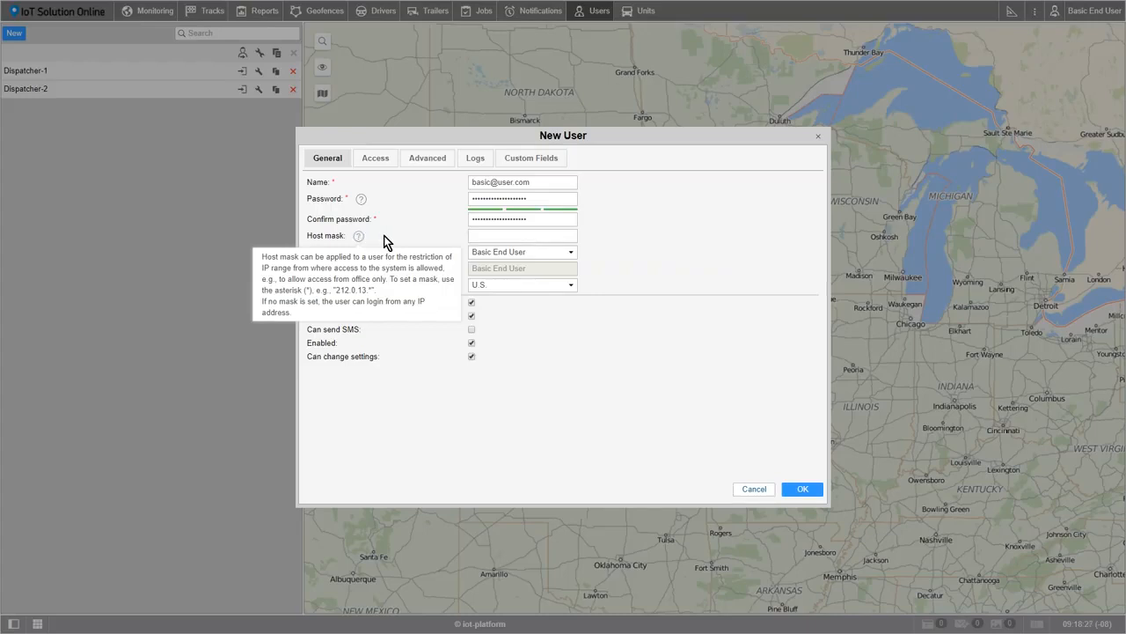
{"action": "left_click", "coordinate": [573, 255]}
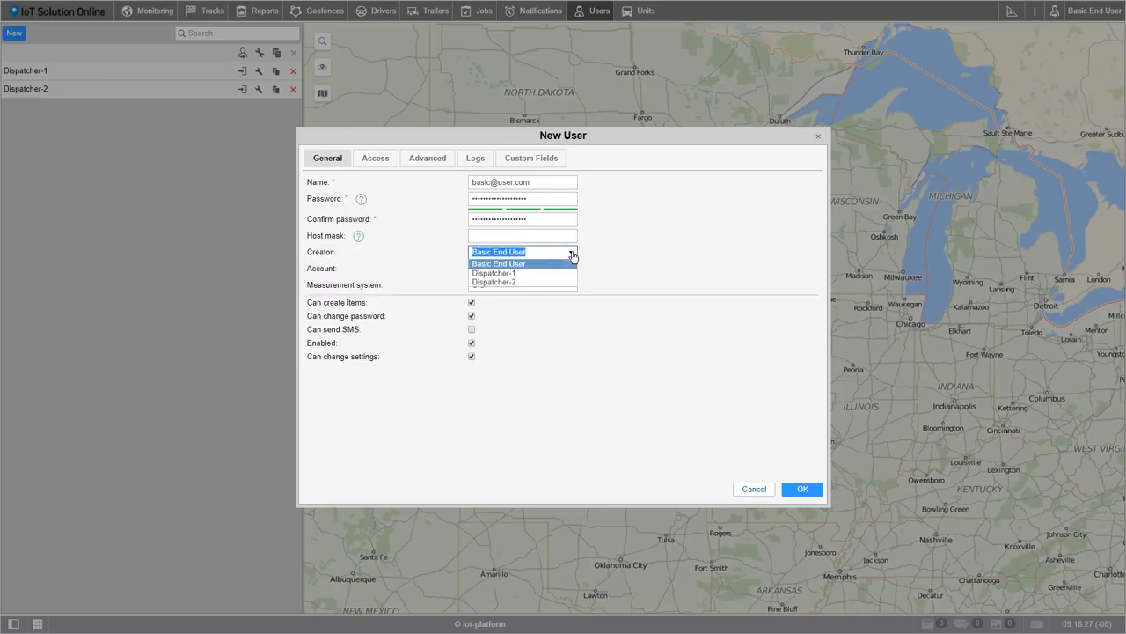
{"action": "left_click", "coordinate": [525, 282]}
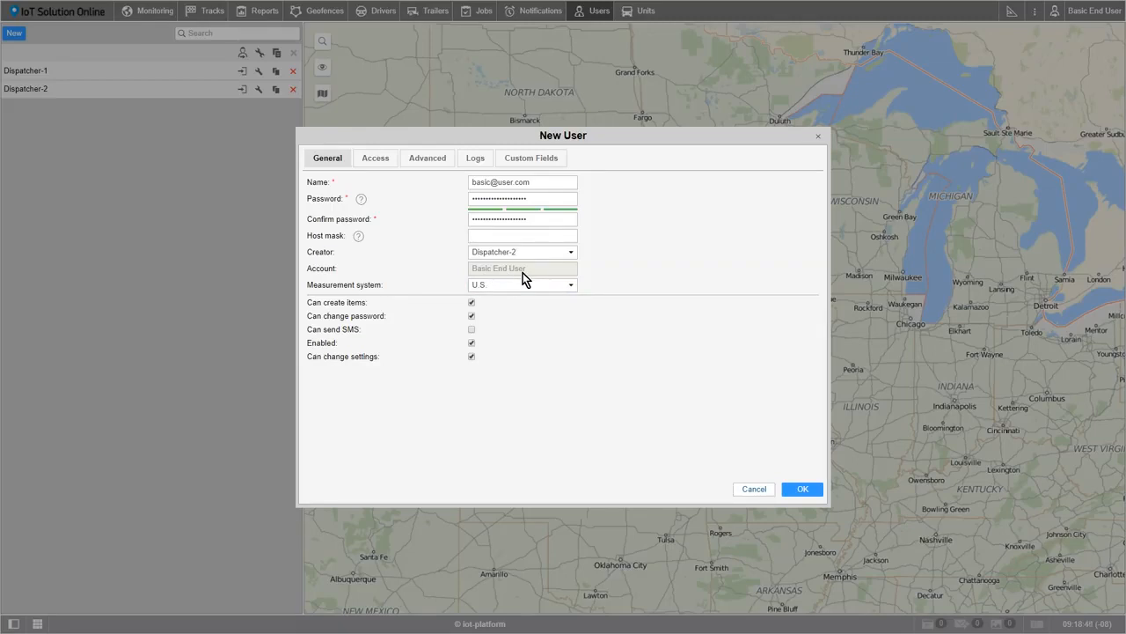
{"action": "left_click", "coordinate": [571, 286]}
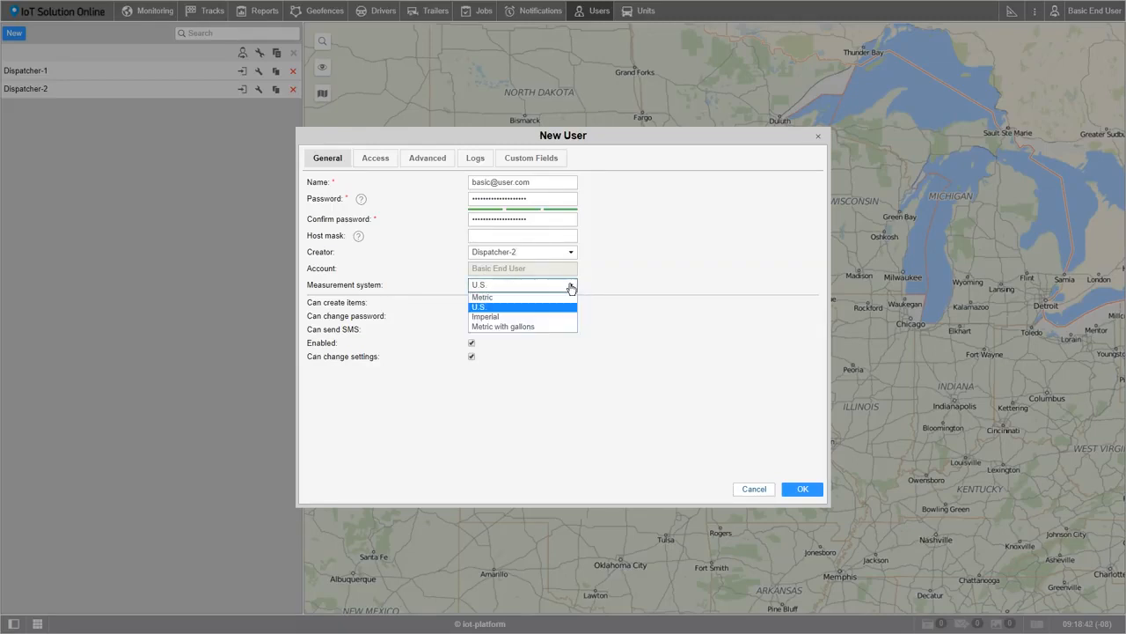
{"action": "left_click", "coordinate": [549, 306]}
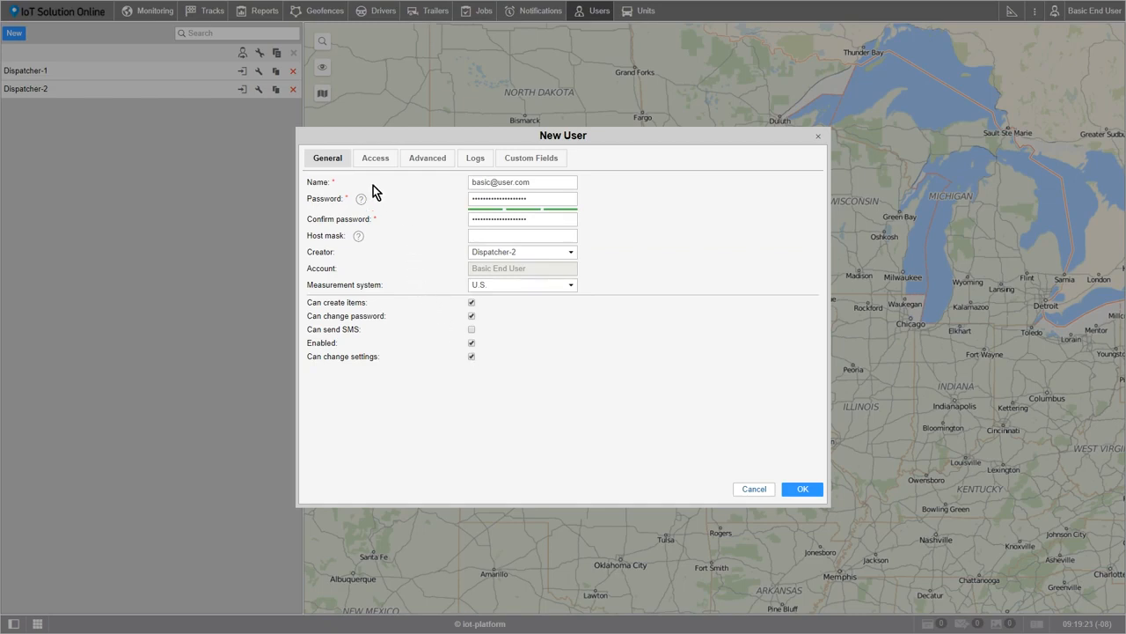
Grant the new user full access to all units, from Bus 1 (FL) to Truck 2 (NV), and to the Basic End User resource
{"action": "left_click", "coordinate": [368, 161]}
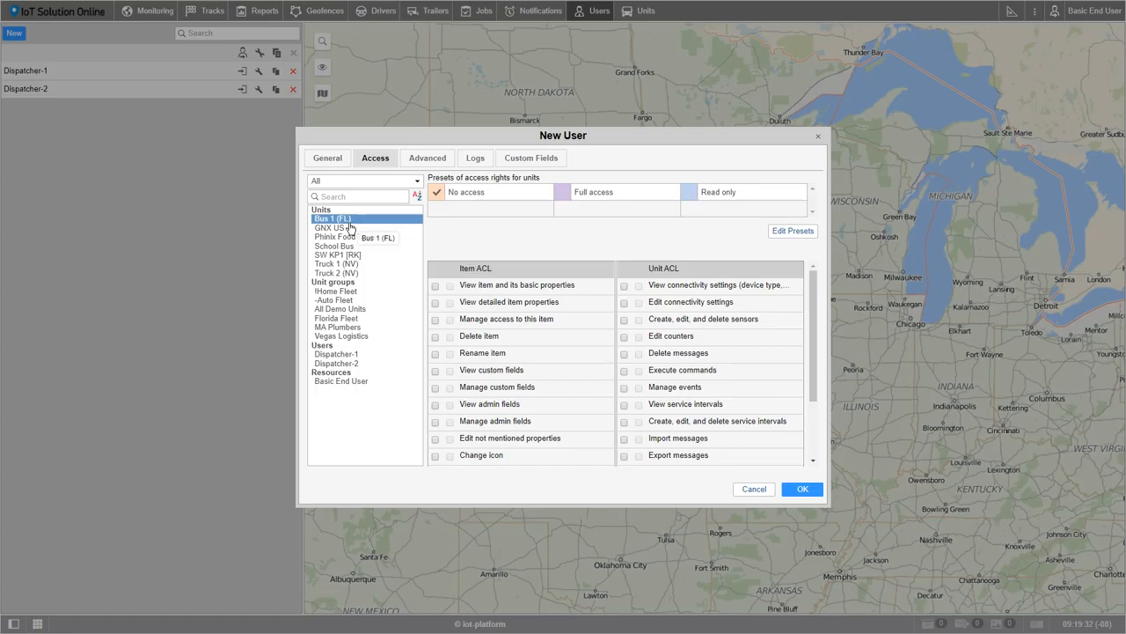
{"action": "left_click", "coordinate": [352, 279], "text": "shift"}
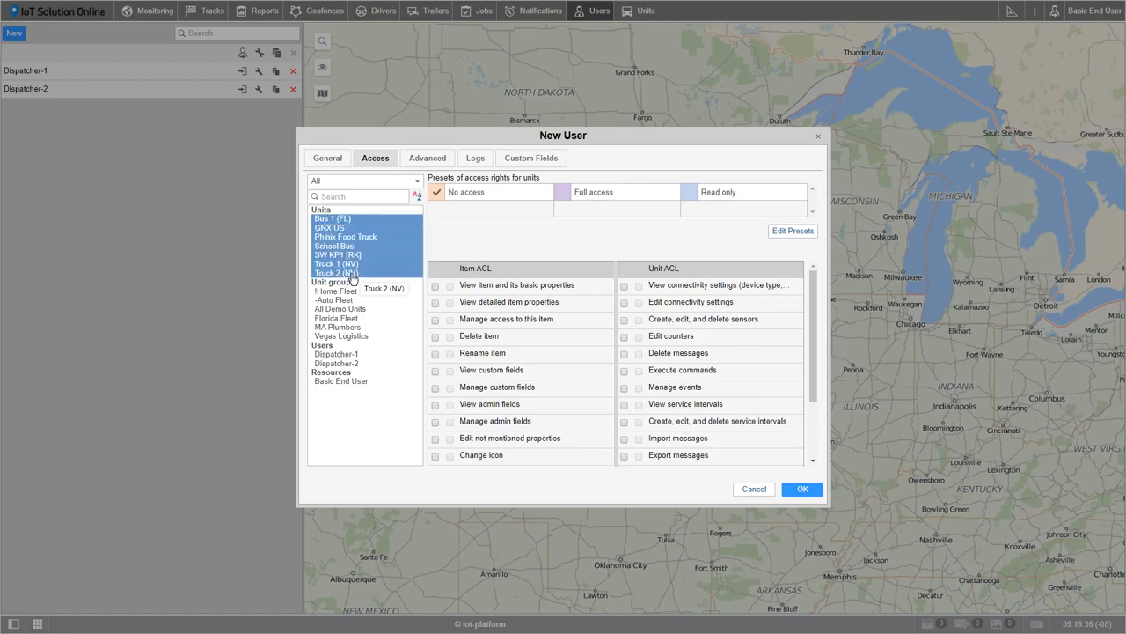
{"action": "left_click", "coordinate": [564, 195]}
{"action": "left_click", "coordinate": [348, 382]}
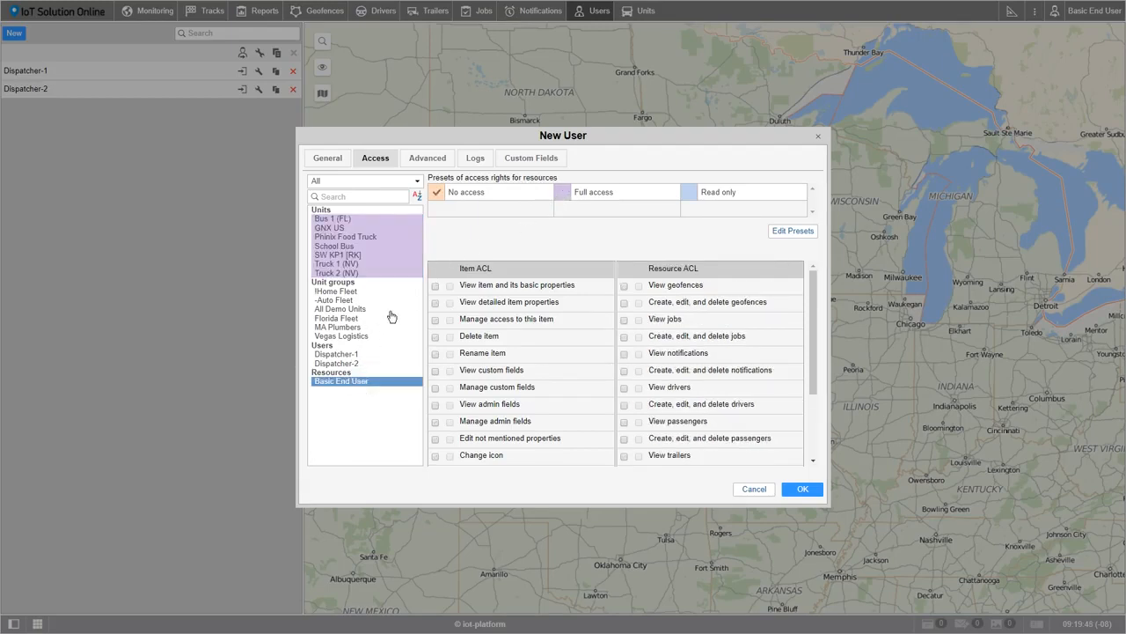
{"action": "left_click", "coordinate": [563, 193]}
Fill in the new user's e-mail address in the advanced settings and enable e-mail notification about account blocking
{"action": "left_click", "coordinate": [423, 164]}
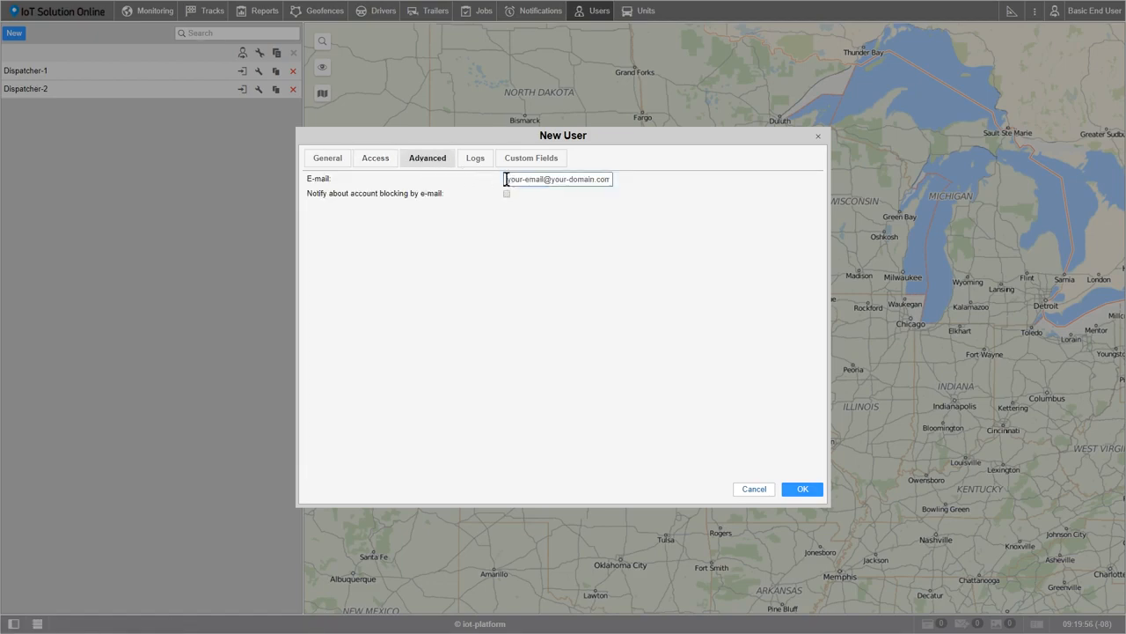
{"action": "left_click_drag", "start_coordinate": [506, 180], "coordinate": [621, 181]}
{"action": "type", "text": "basci"}
{"action": "key", "text": "BackSpace"}
{"action": "key", "text": "BackSpace"}
{"action": "type", "text": "ic"}
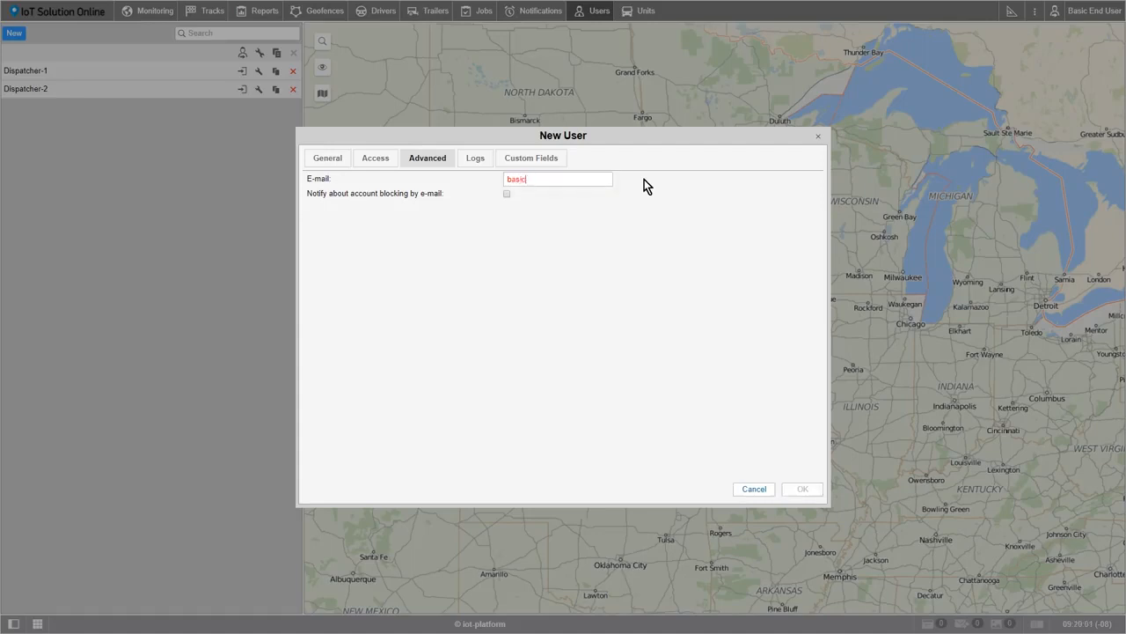
{"action": "type", "text": "@user.com"}
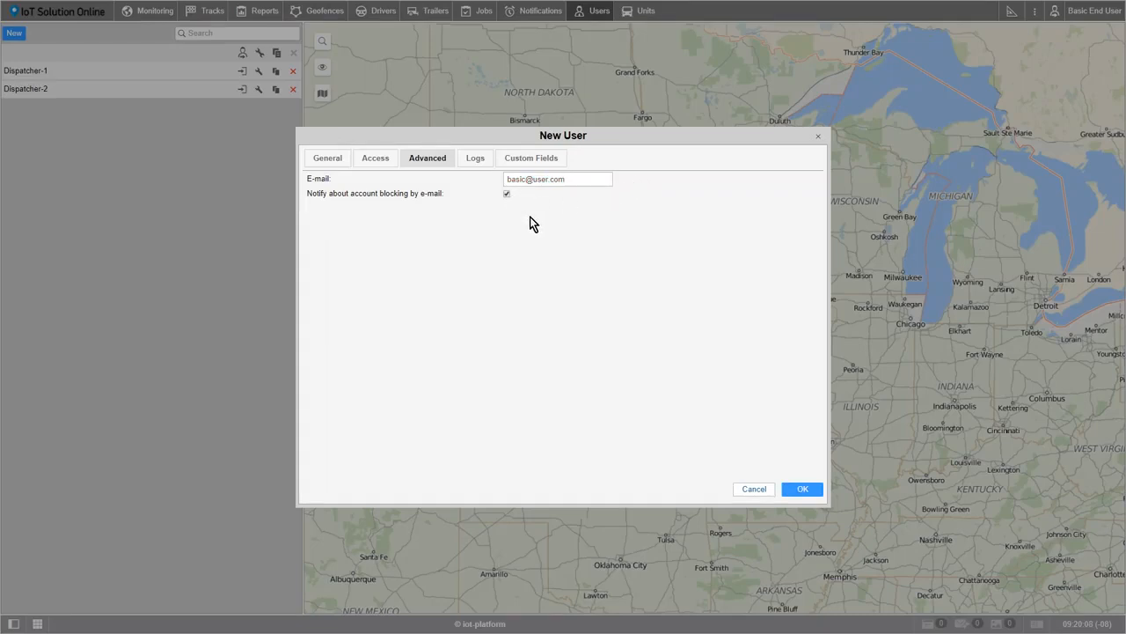
{"action": "left_click", "coordinate": [479, 162]}
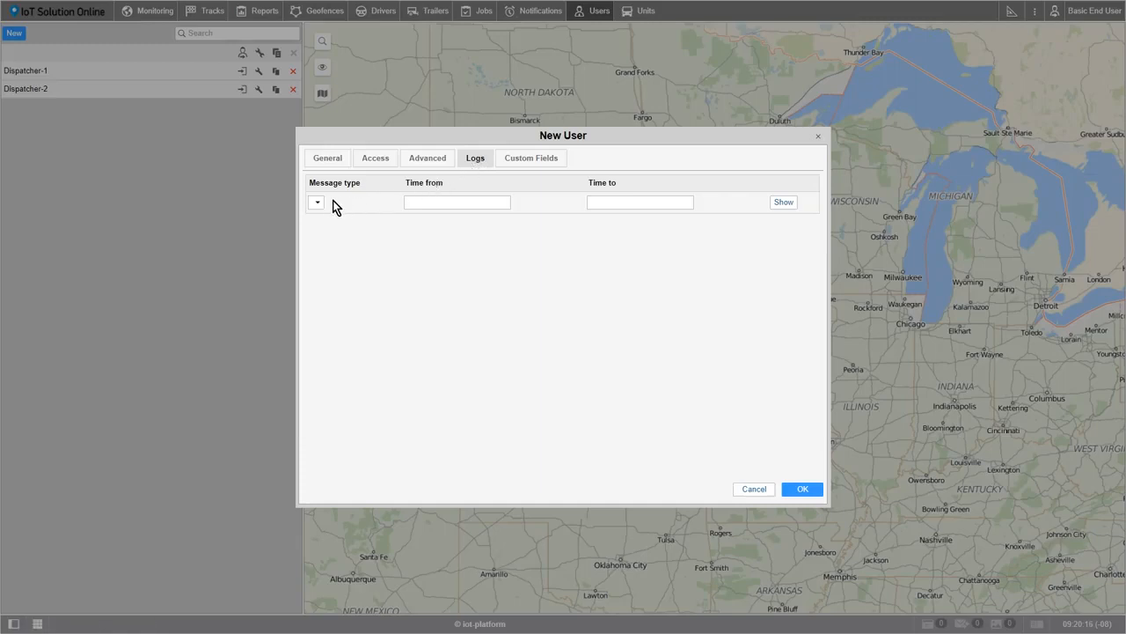
{"action": "left_click", "coordinate": [422, 201]}
{"action": "left_click", "coordinate": [608, 198]}
Add a custom field named Position with the value Dispatcher, its checkbox ticked, and save the new user
{"action": "left_click", "coordinate": [539, 168]}
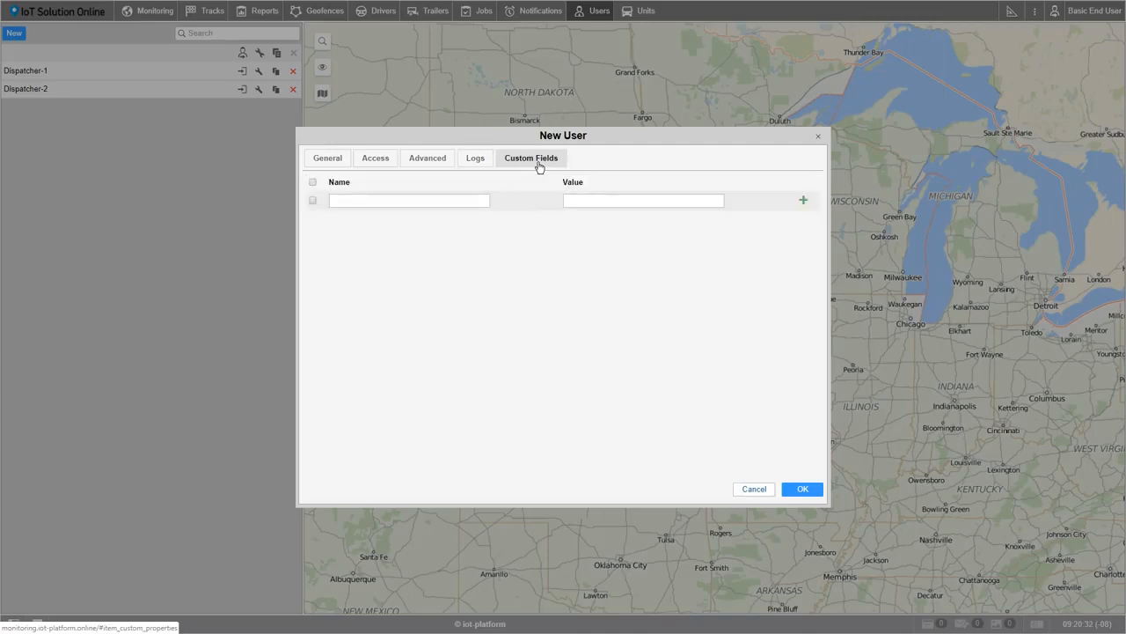
{"action": "left_click", "coordinate": [313, 200]}
{"action": "left_click", "coordinate": [362, 201]}
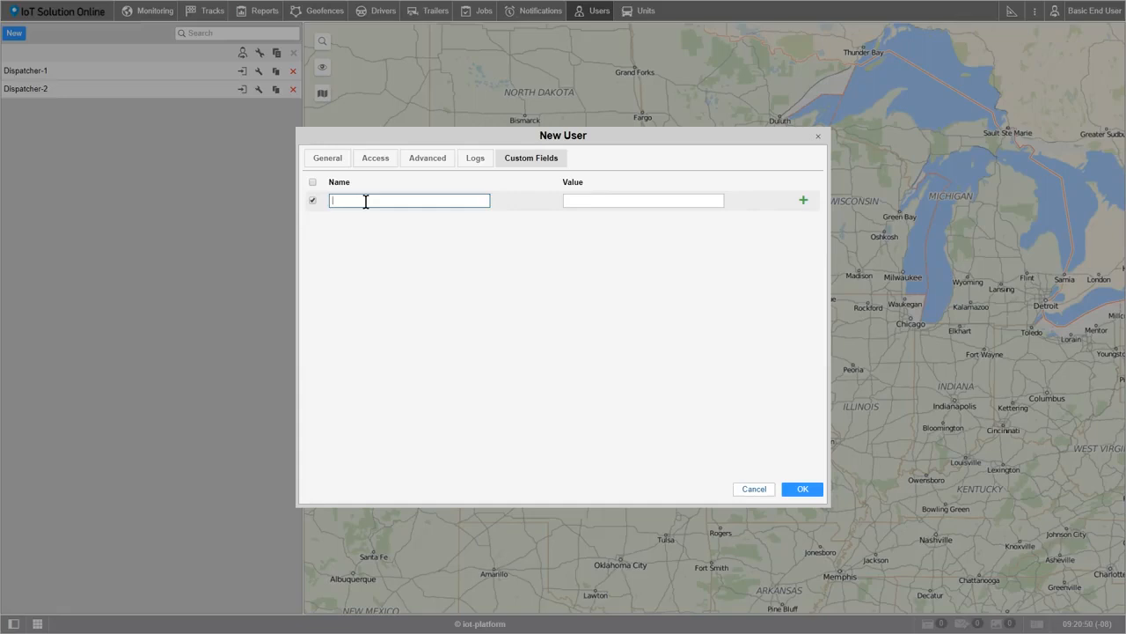
{"action": "type", "text": "Position"}
{"action": "left_click", "coordinate": [569, 199]}
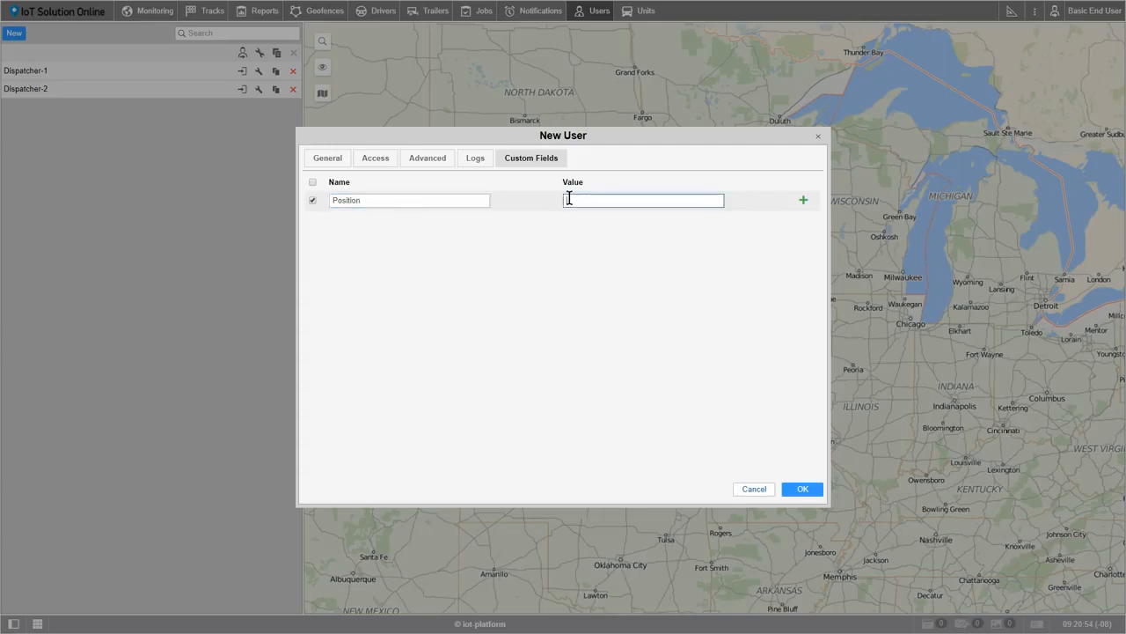
{"action": "type", "text": "Dispatcher"}
{"action": "left_click", "coordinate": [804, 201]}
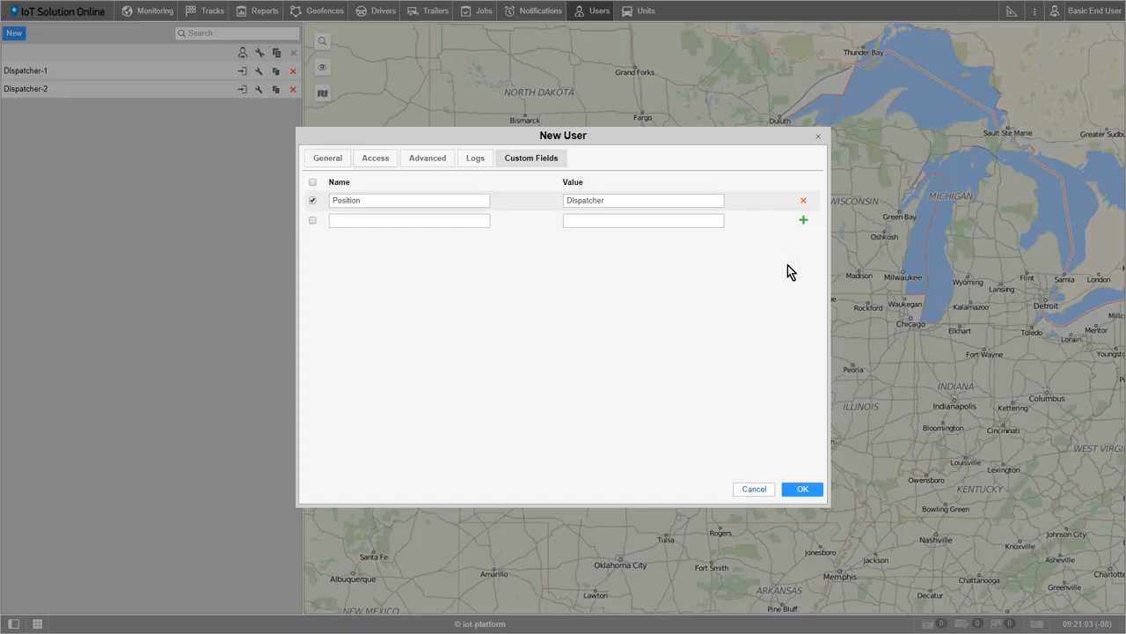
{"action": "left_click", "coordinate": [806, 494]}
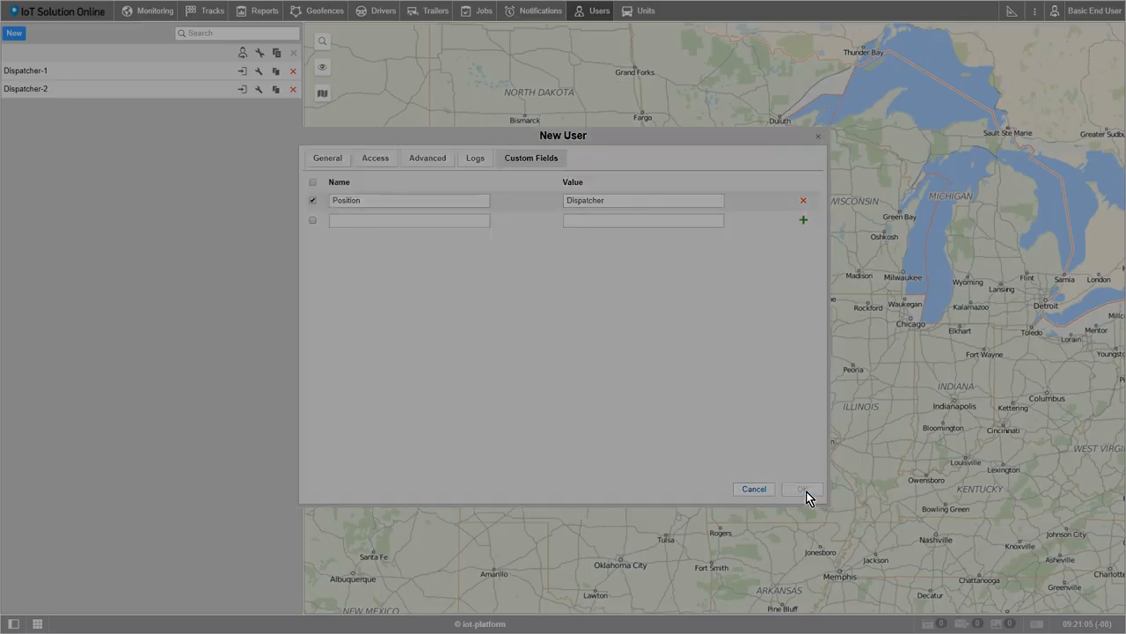